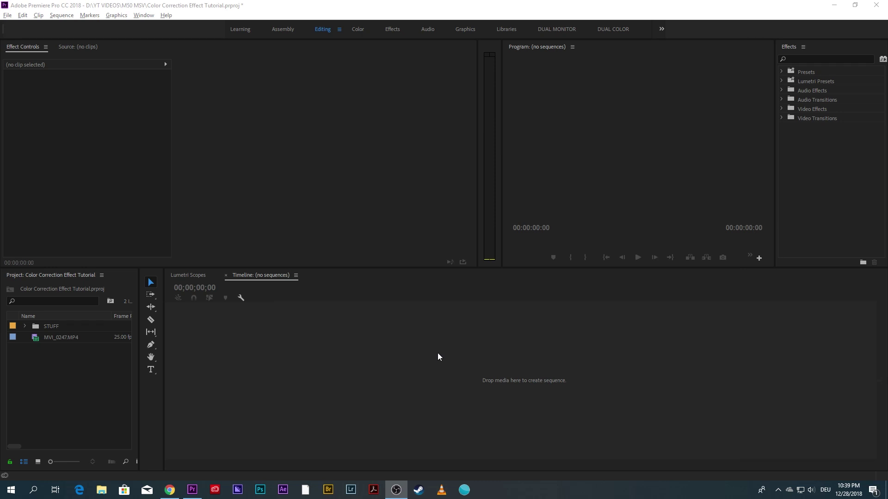
- Create sequence MVI_0247 from the landscape clip and a new Adjustment Layer item
right_click(56, 338)
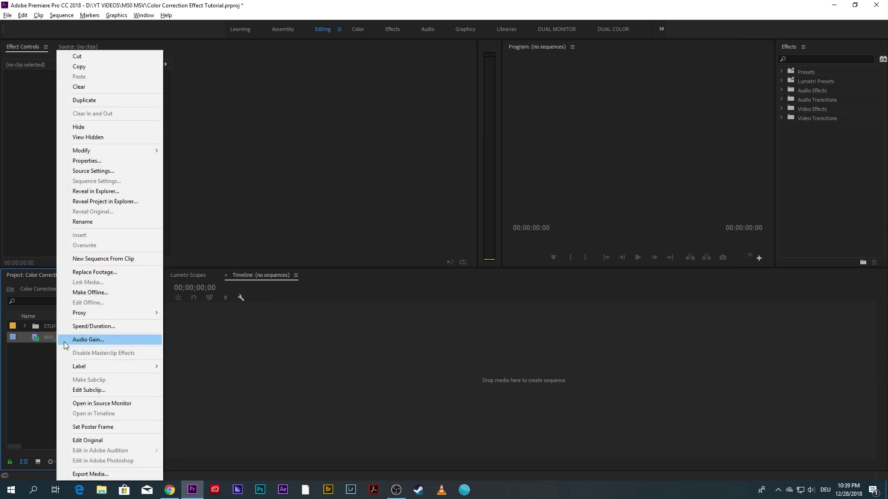
left_click(126, 259)
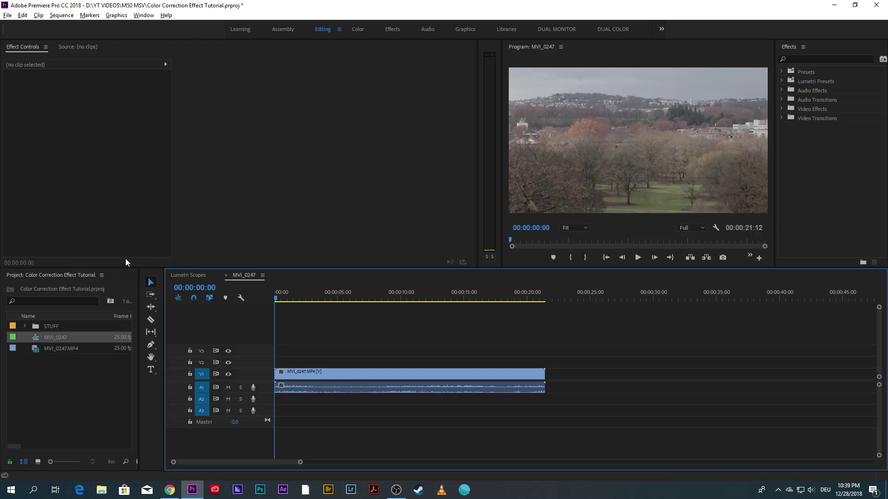
right_click(85, 388)
mouse_move(127, 429)
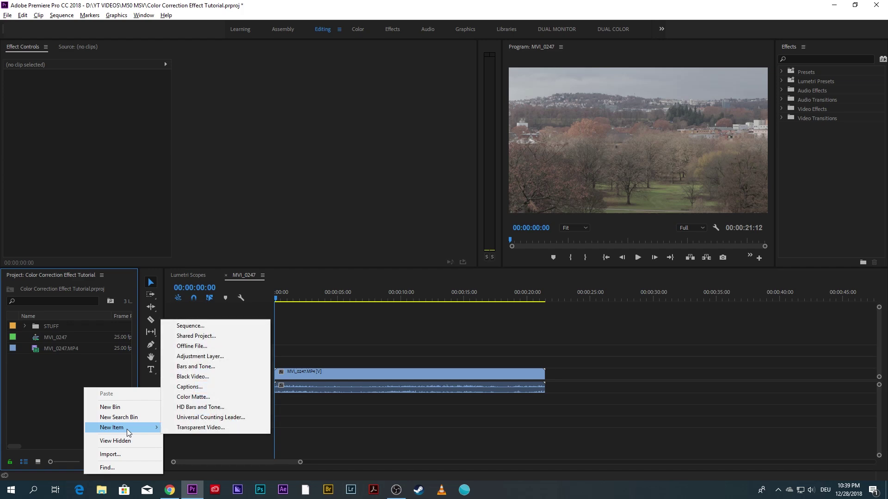
left_click(196, 357)
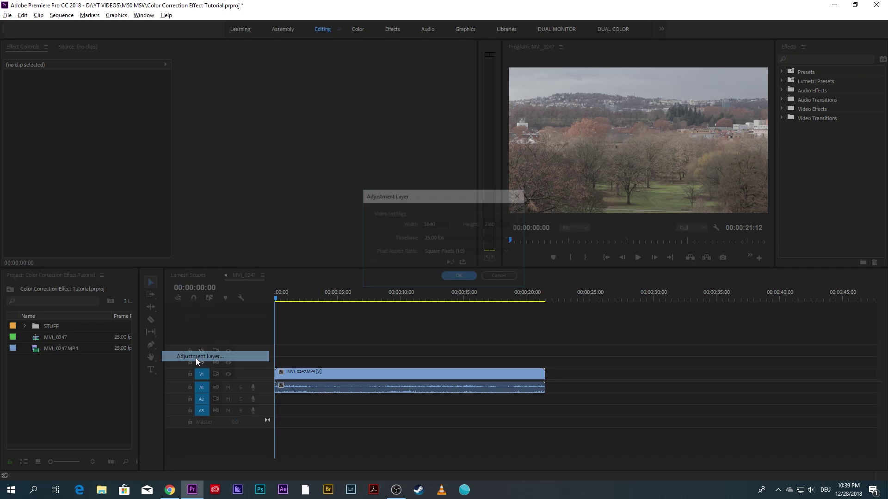
- Place the Adjustment Layer on V2 and stretch it to the clip's full length
left_click(458, 275)
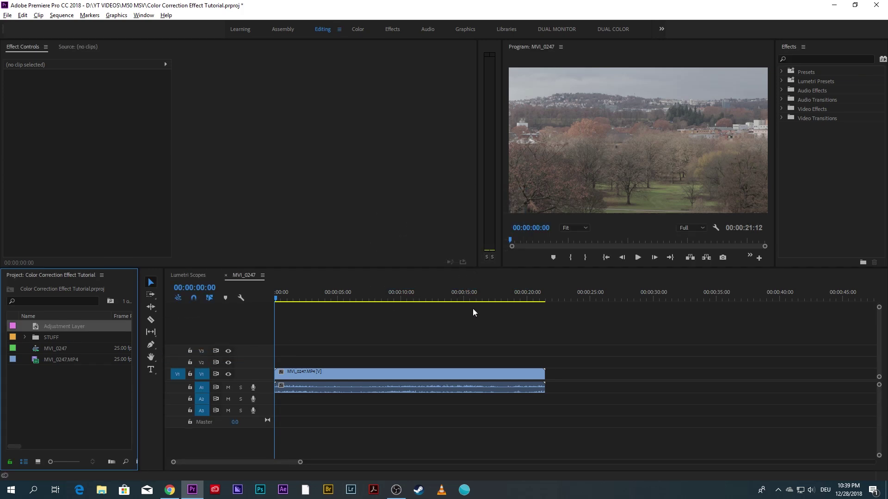
left_click_drag(36, 329, 250, 365)
left_click_drag(336, 362, 544, 362)
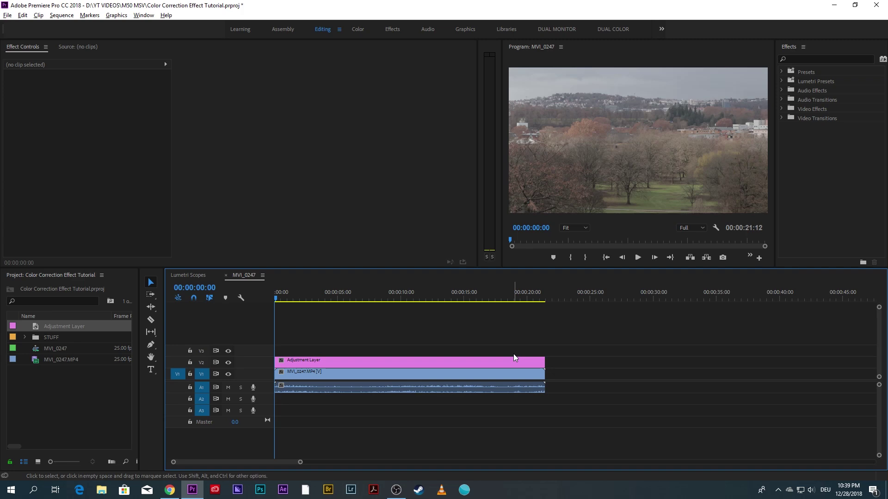
- Search Effects for 'lumetri c' and apply Lumetri Color to the Adjustment Layer
left_click(810, 59)
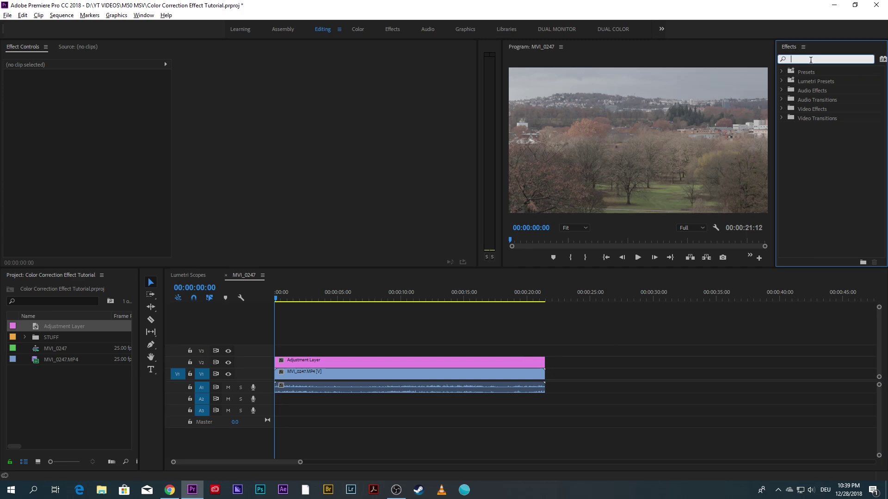
type("lum")
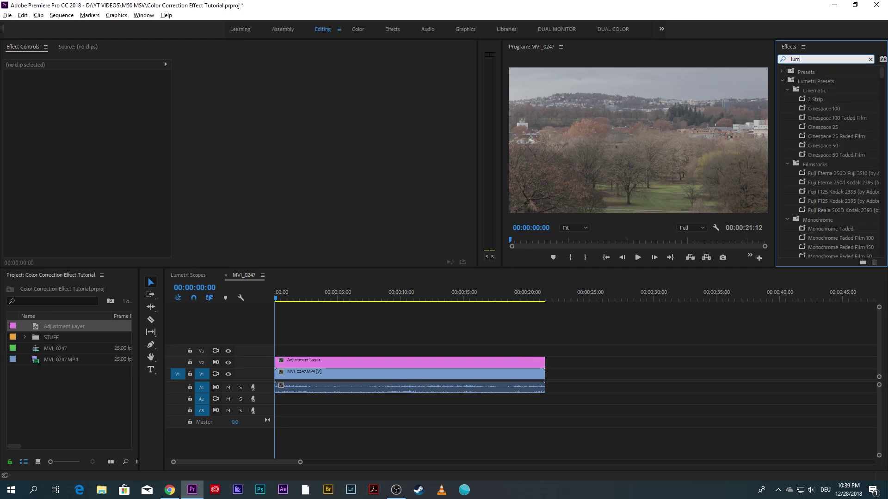
type("etri c")
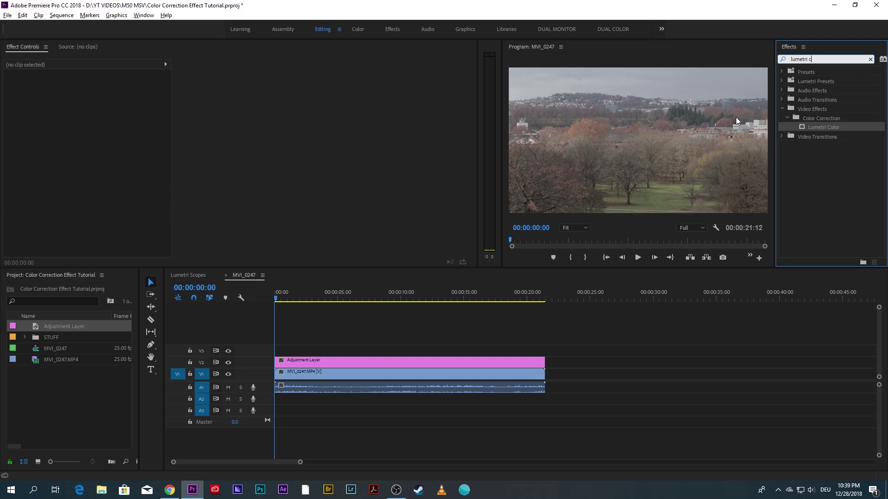
left_click_drag(803, 128, 398, 365)
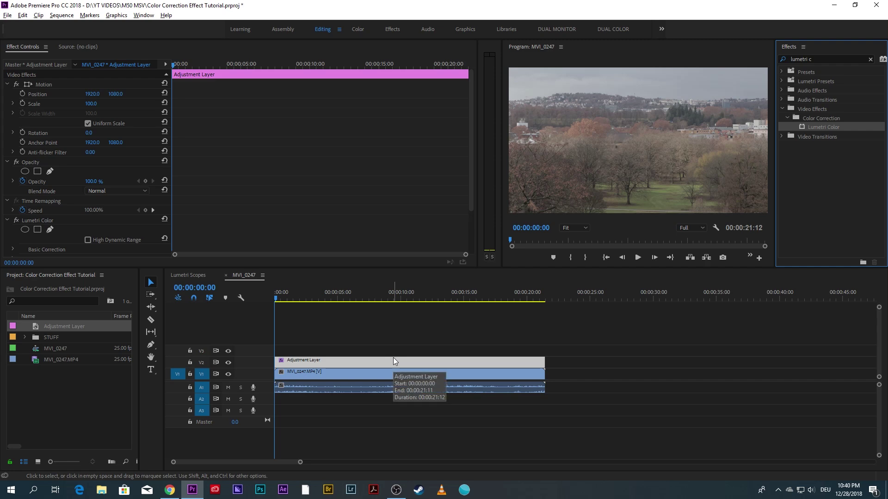
- Grade with Shadows -100, Whites 96.1, Blacks -55.8, Saturation 167.5 and Sharpen 15
left_click(393, 360)
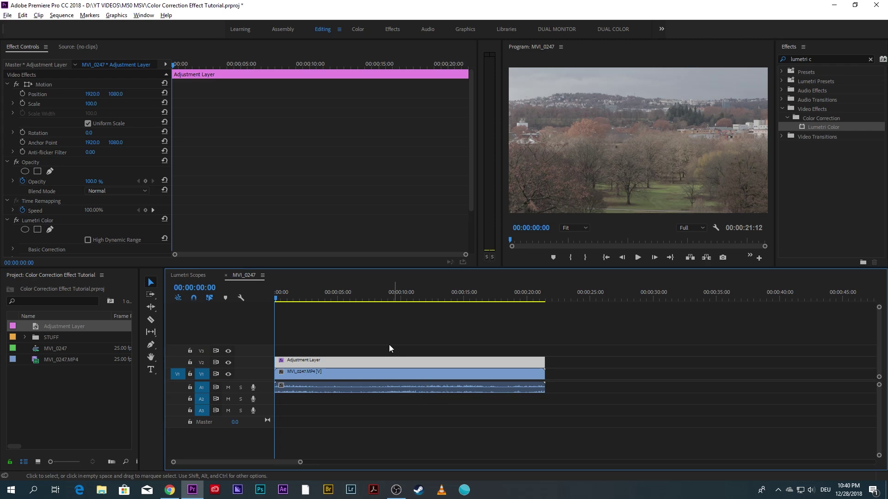
left_click(31, 220)
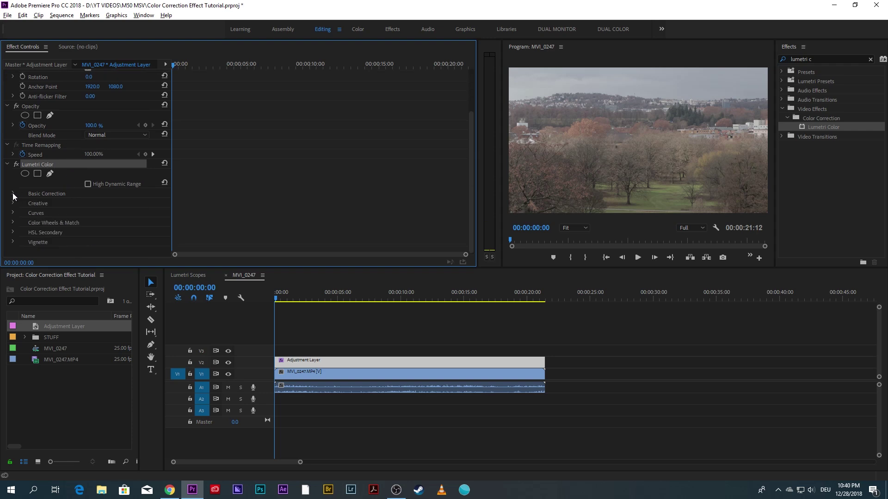
left_click(187, 276)
left_click_drag(86, 180, 155, 176)
left_click_drag(86, 203, 52, 204)
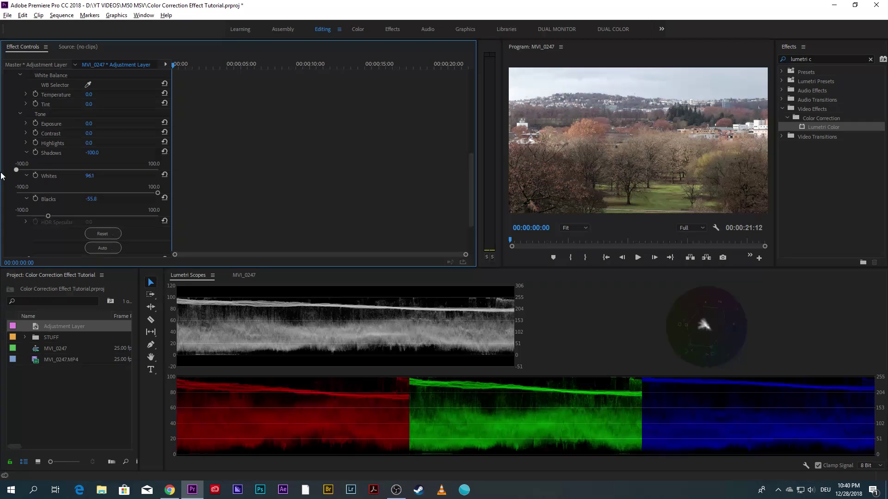
left_click(19, 209)
left_click_drag(87, 225, 136, 225)
left_click(137, 232)
scroll(137, 221, "down", 3)
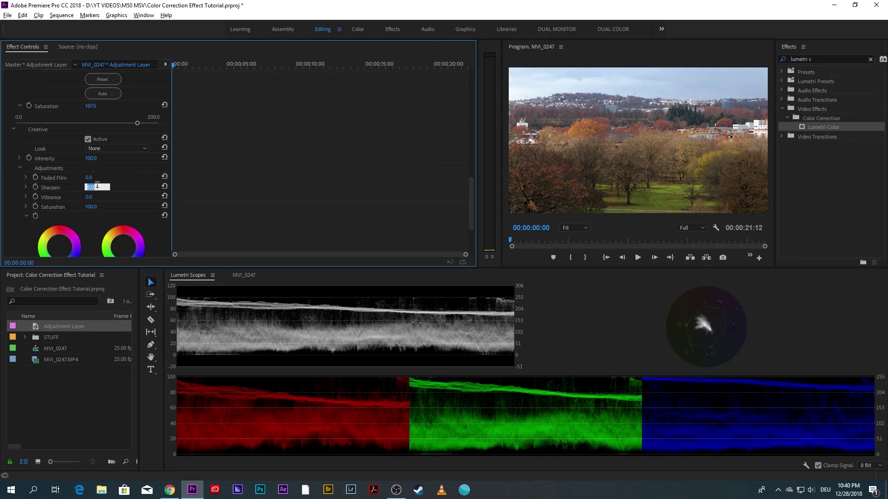
- Toggle V2's visibility several times to compare graded and ungraded footage
left_click(243, 275)
left_click(228, 363)
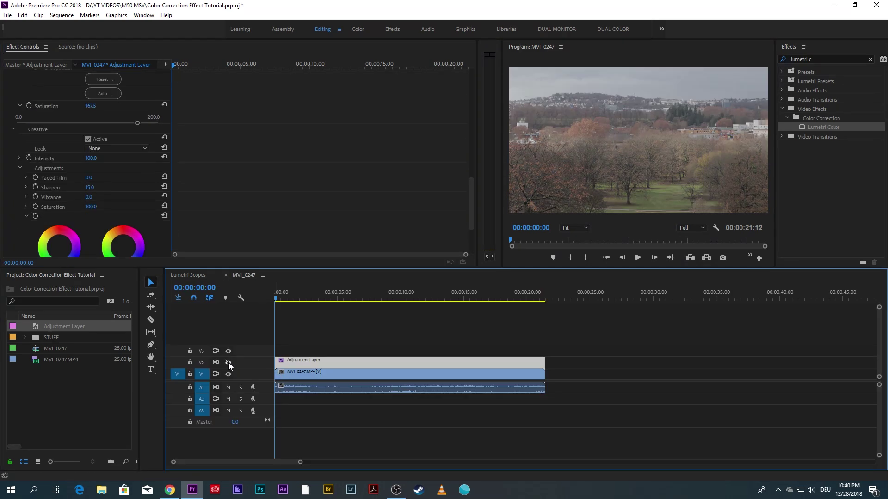
left_click(229, 363)
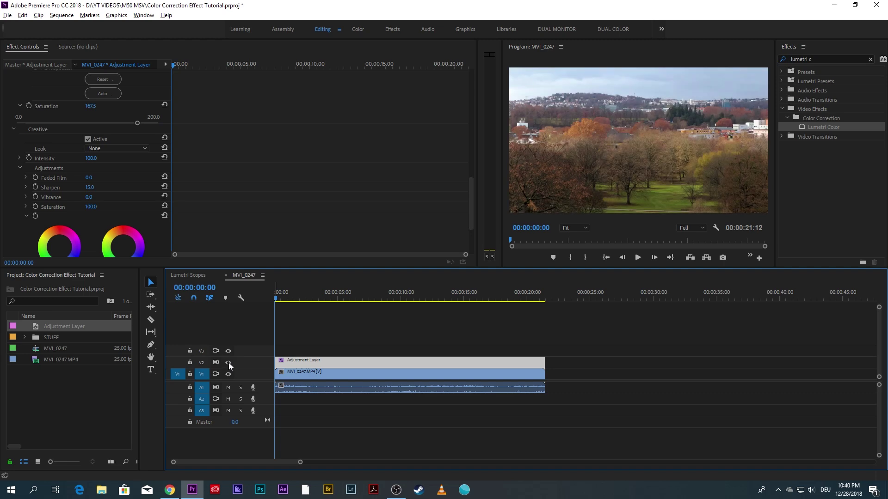
left_click(229, 363)
left_click(229, 364)
left_click(228, 364)
left_click(228, 363)
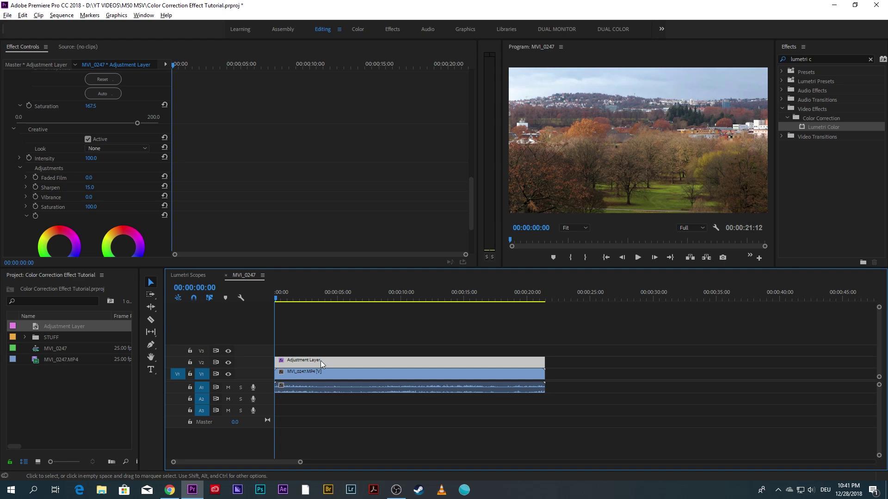
- Add a Position keyframe at 00:00 holding 1920.0, 1080.0 on the Adjustment Layer
left_click_drag(470, 187, 471, 166)
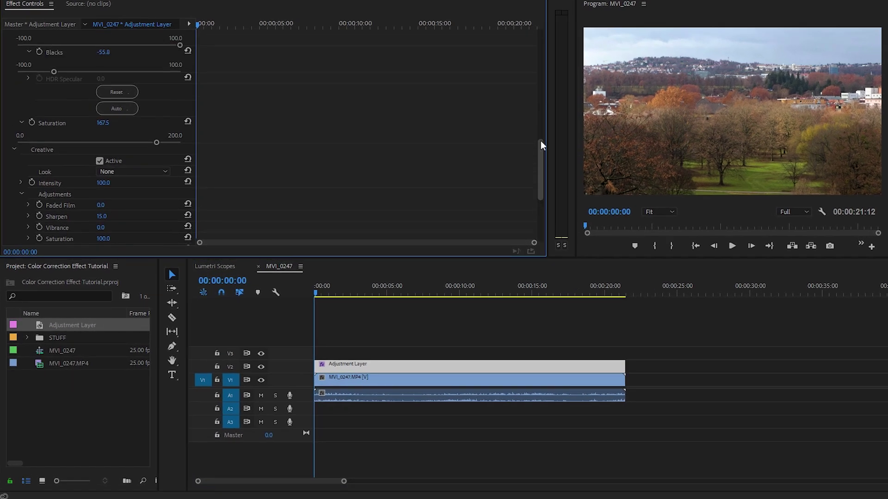
left_click_drag(540, 142, 543, 36)
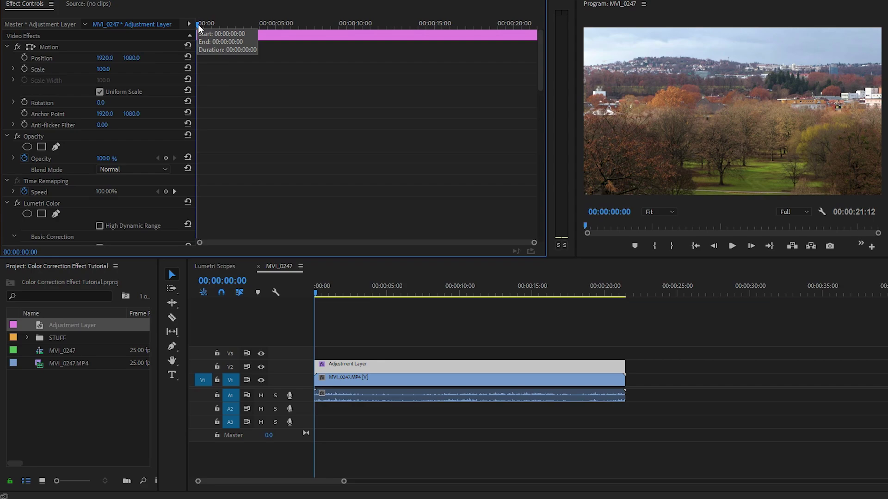
mouse_move(198, 24)
left_mouse_down()
mouse_move(353, 33)
mouse_move(194, 21)
left_mouse_up()
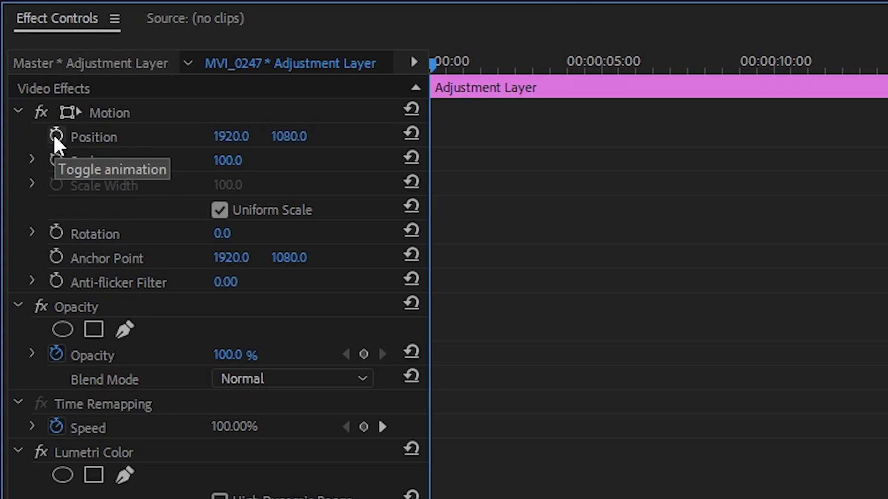
left_click(52, 137)
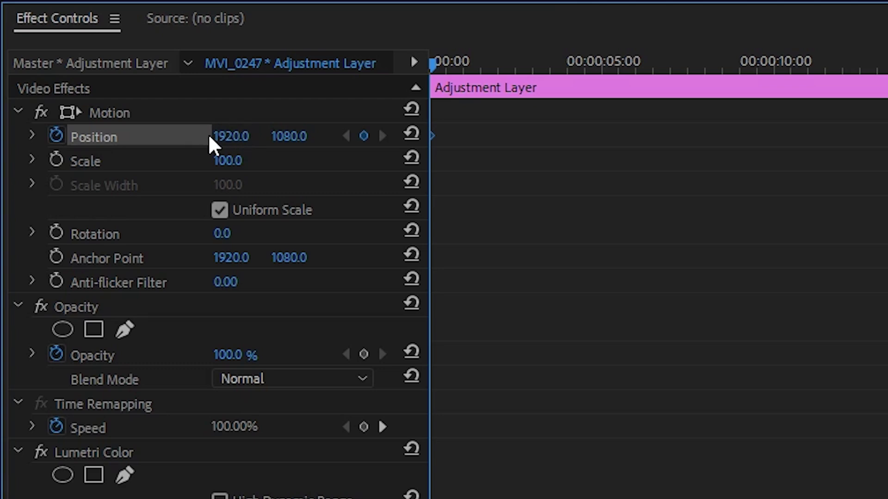
- Set the starting Position X to -1920, pushing the graded layer fully off-screen left
left_click_drag(228, 139, 161, 139)
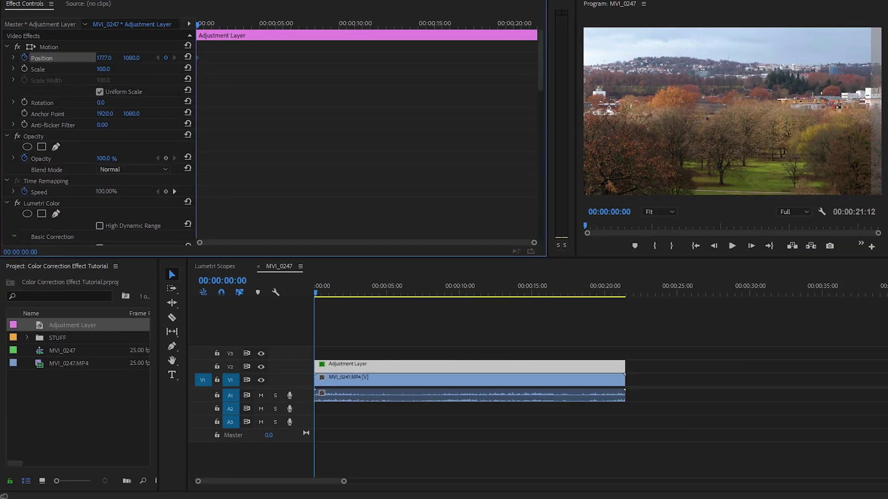
left_click_drag(104, 58, 8, 58)
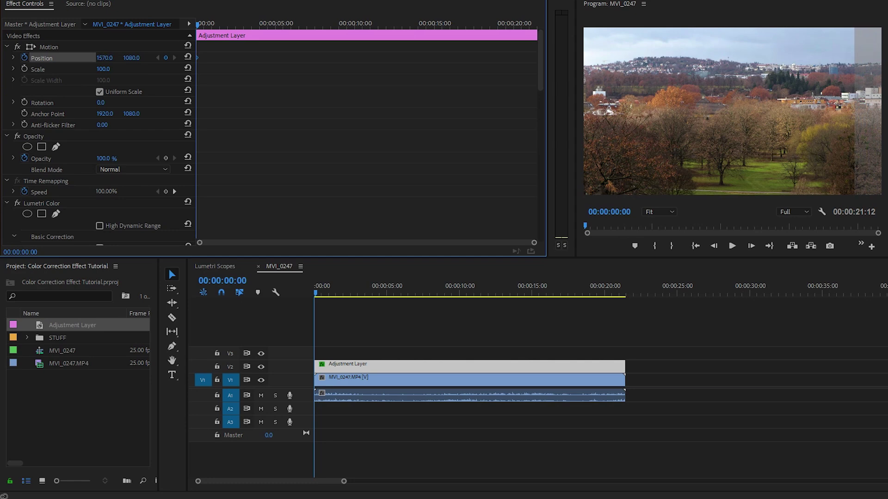
left_click_drag(105, 58, 8, 57)
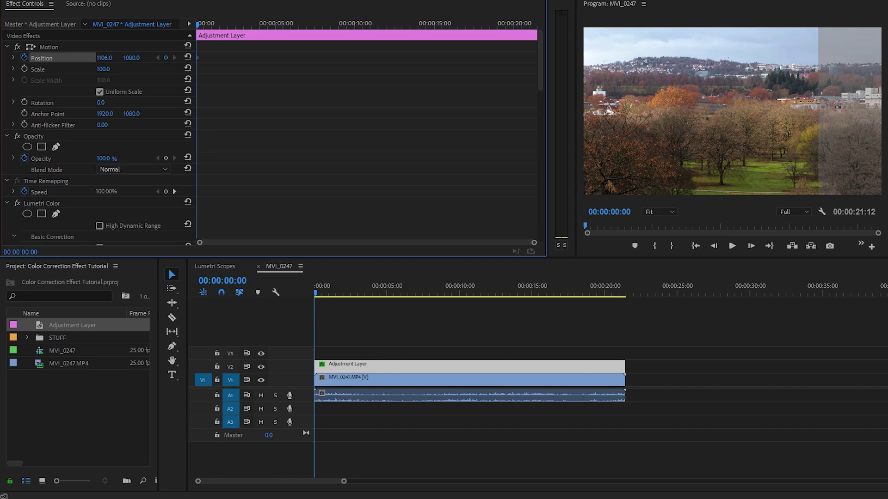
left_click_drag(104, 58, 8, 58)
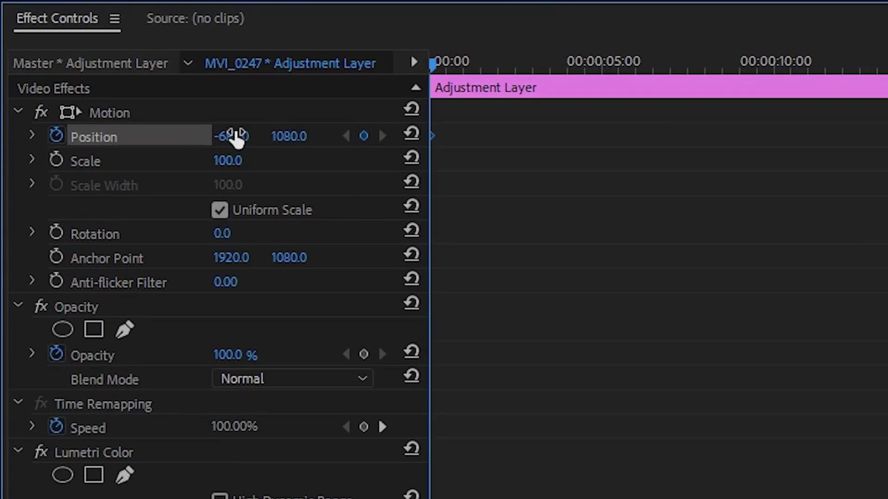
left_click(233, 136)
type("-192")
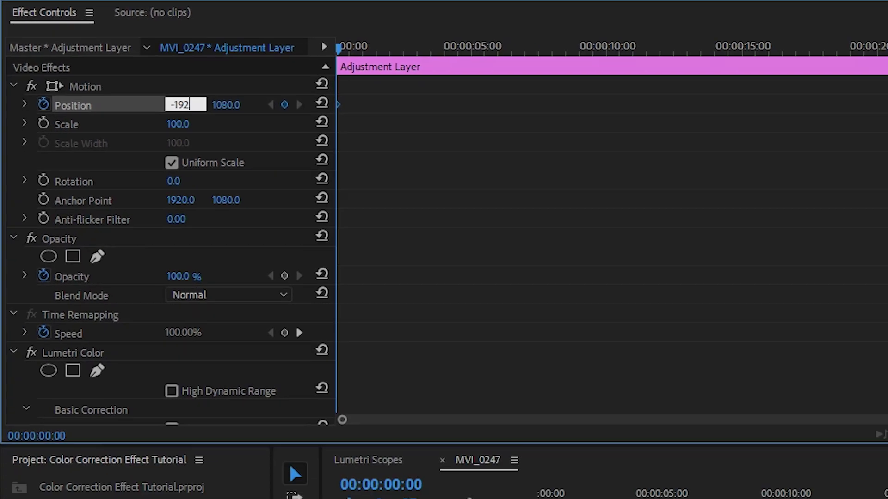
type("0")
key("Return")
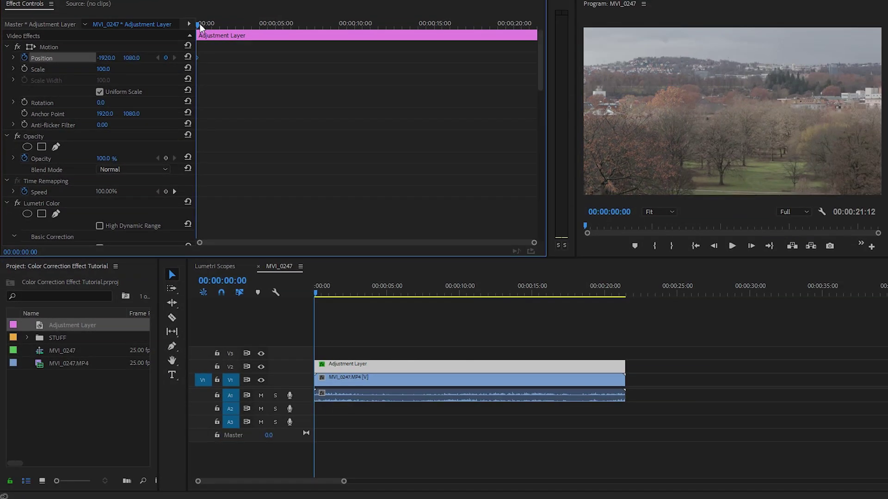
- Keyframe Position X to 1920 at 00:00:21:11, then scrub back to check the wipe
left_click_drag(198, 25, 538, 26)
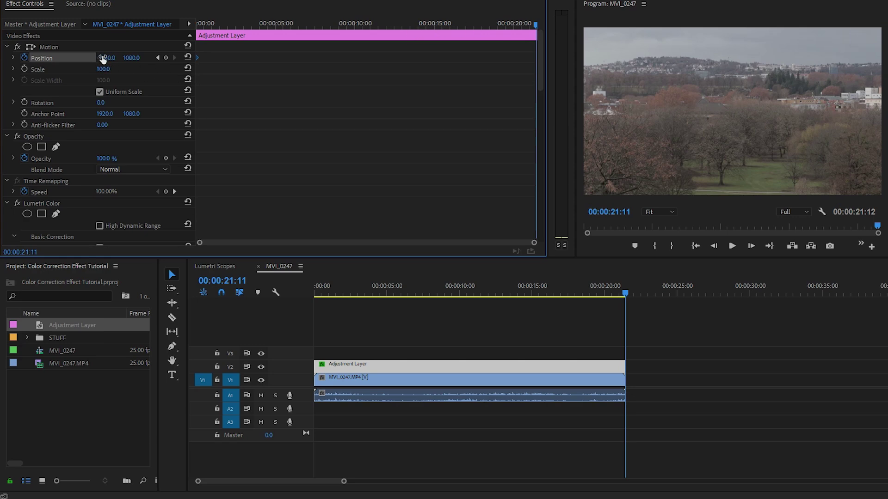
left_click_drag(105, 57, 198, 58)
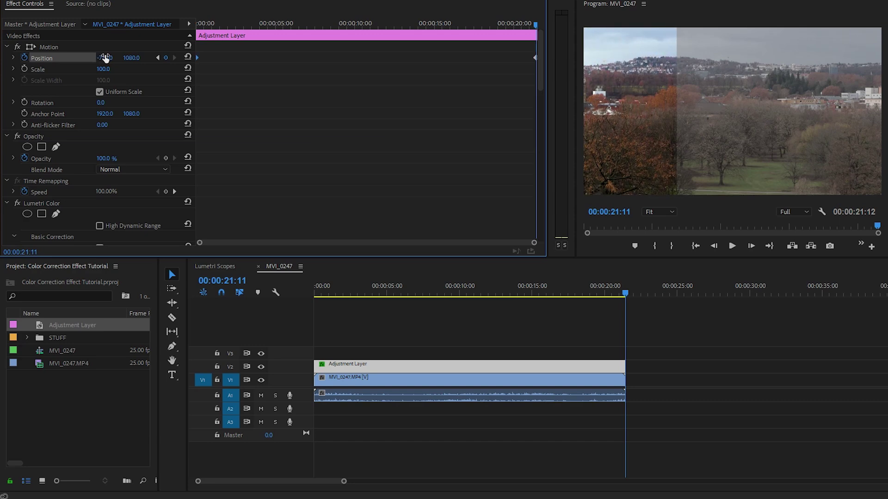
left_click(104, 56)
type("1920")
key("Return")
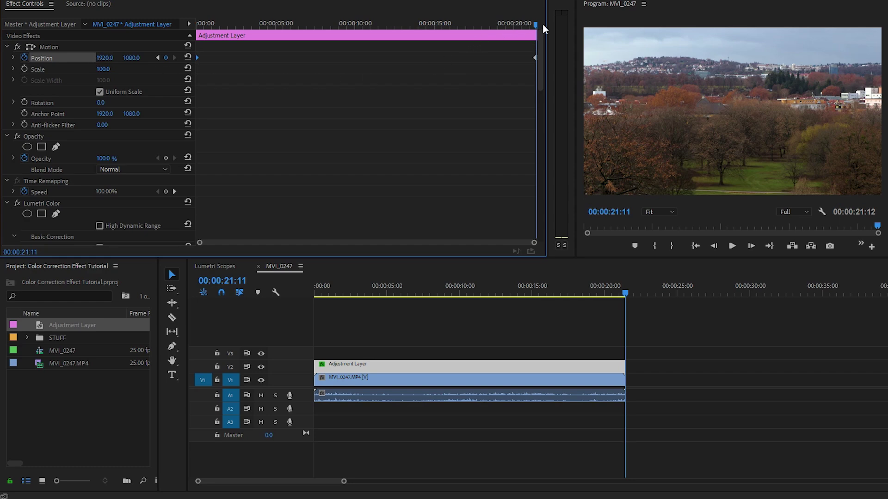
left_click_drag(535, 26, 191, 27)
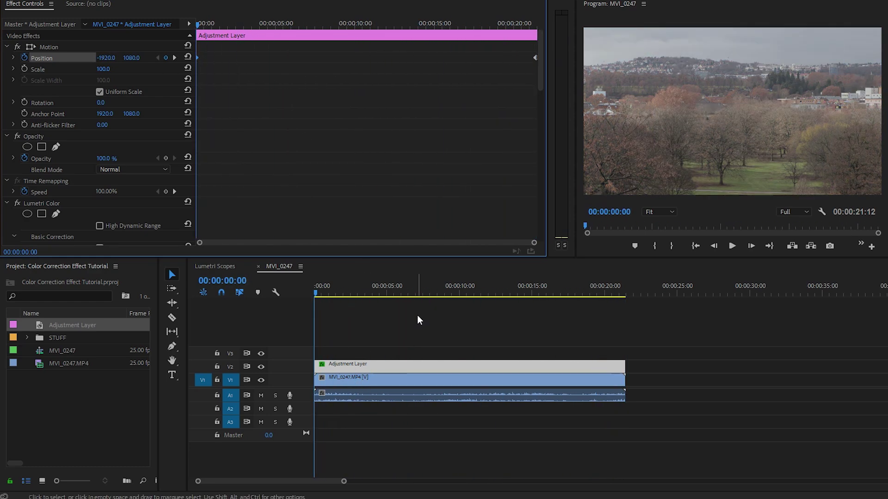
key("space")
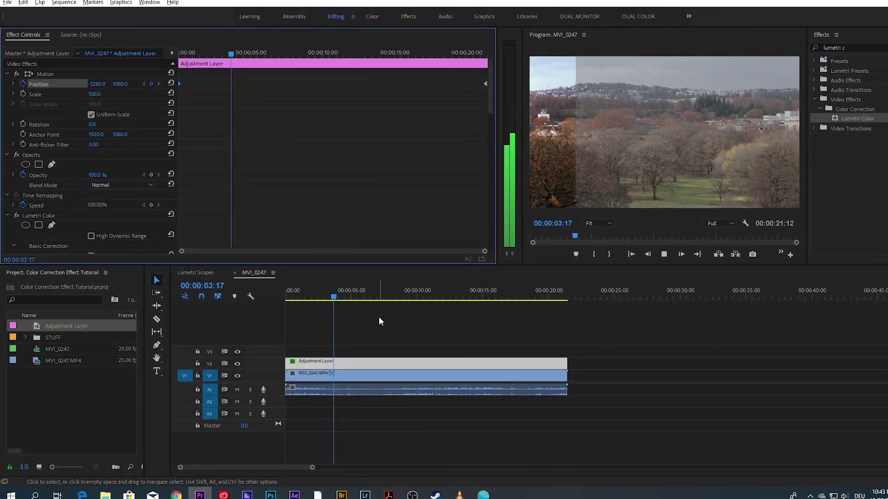
key("space")
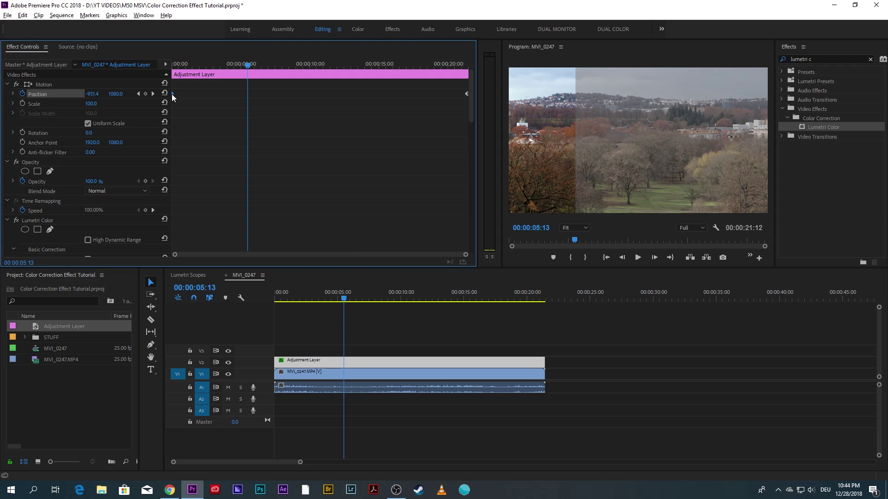
- Move the first Position keyframe to about 00:00:07:08 and preview the wipe from the start
left_click_drag(172, 93, 190, 94)
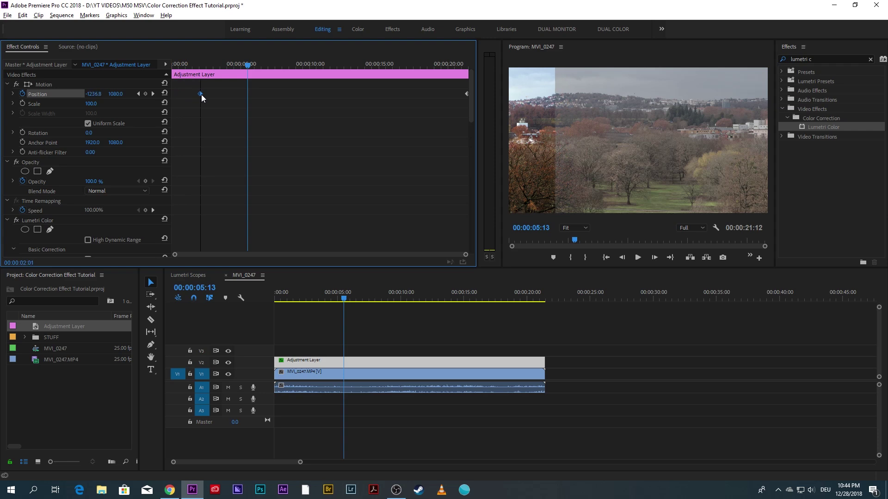
left_click_drag(202, 97, 227, 97)
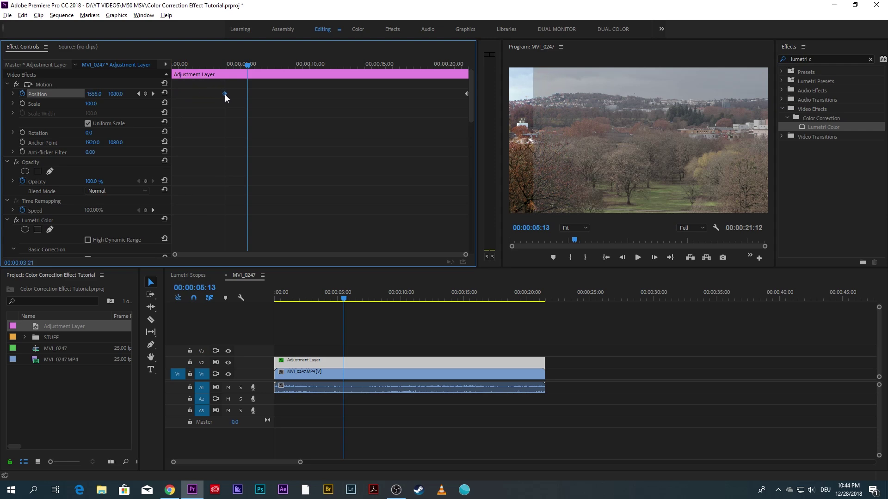
left_click_drag(196, 65, 165, 61)
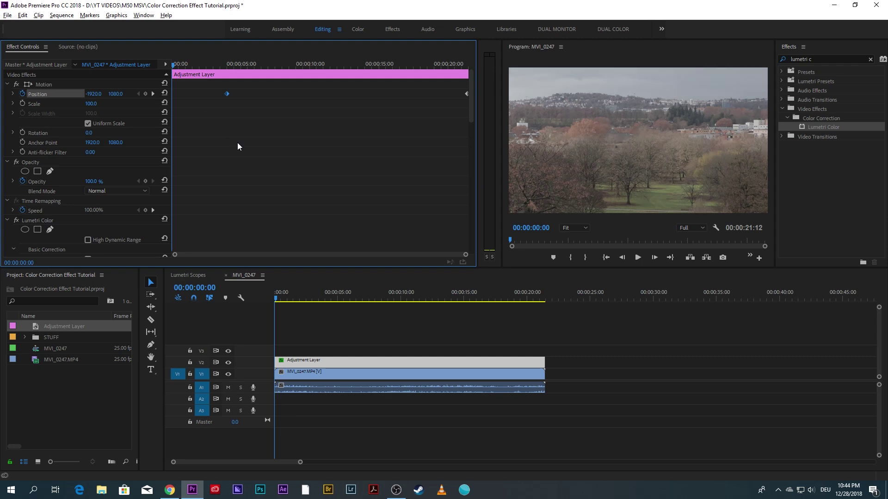
key("space")
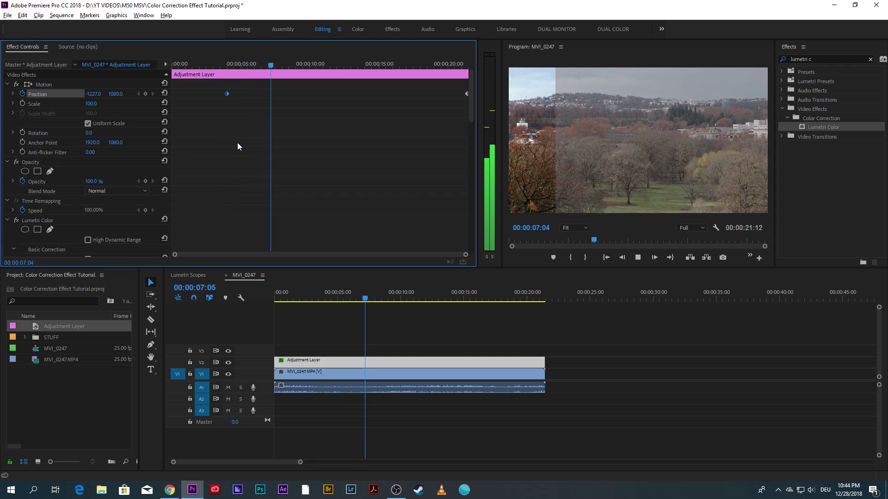
key("space")
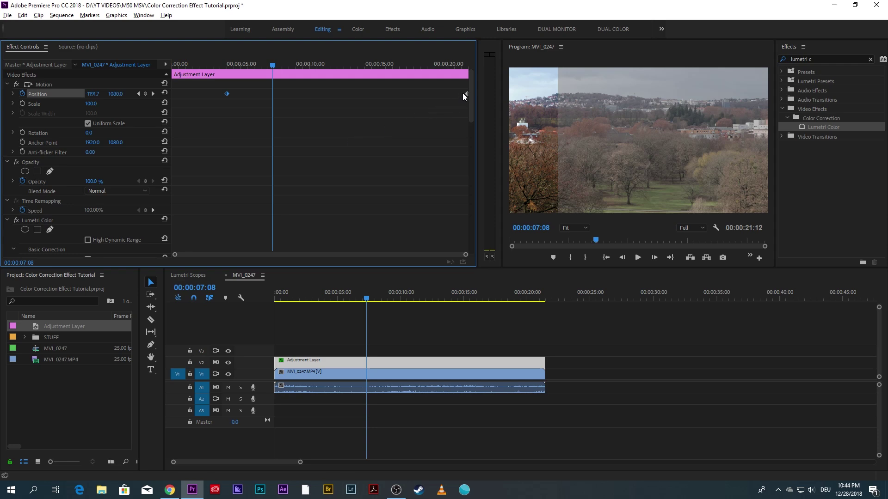
- Shift the last Position keyframe to about 00:00:15:10 and preview from around 11 seconds
left_click_drag(466, 94, 451, 94)
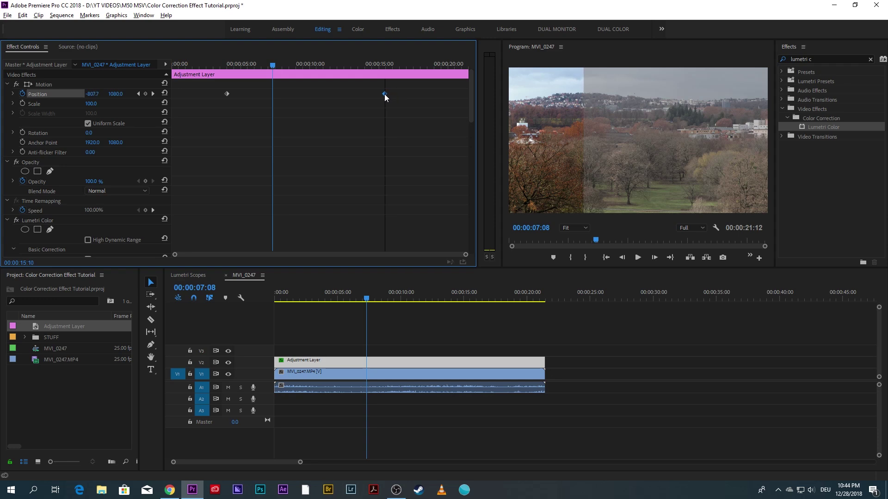
left_click(327, 66)
key("space")
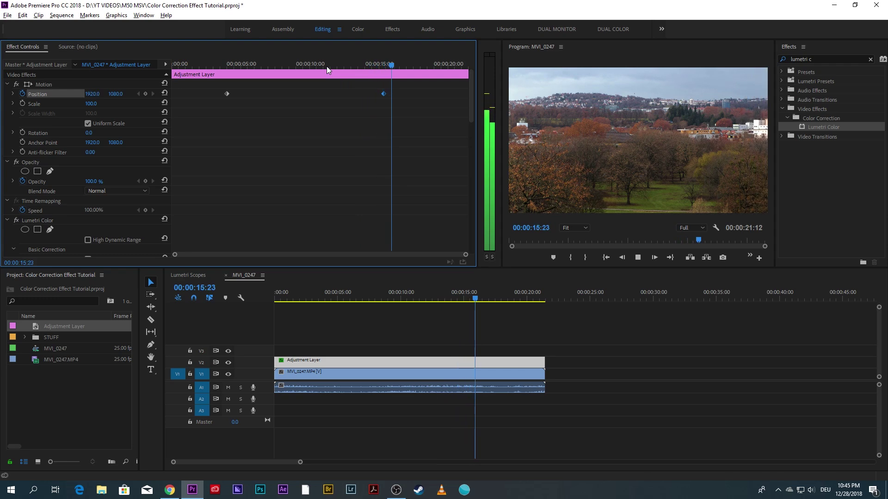
key("space")
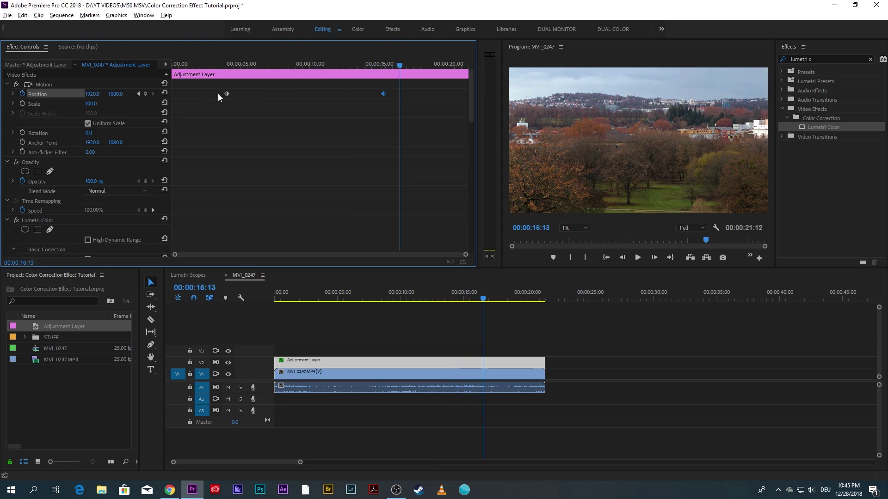
- Test a short wipe with keyframes at about 7 and 9 seconds, previewing from 5 seconds
left_click_drag(226, 93, 278, 93)
left_click_drag(383, 93, 304, 96)
left_click(253, 64)
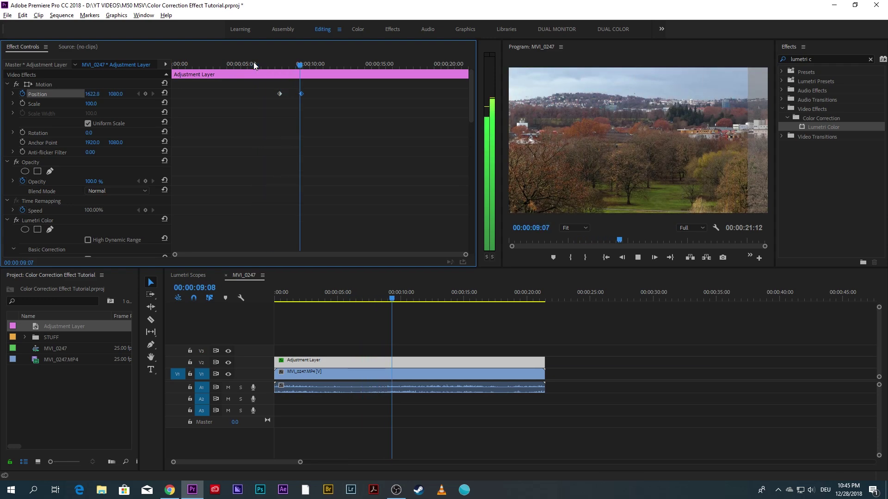
key("space")
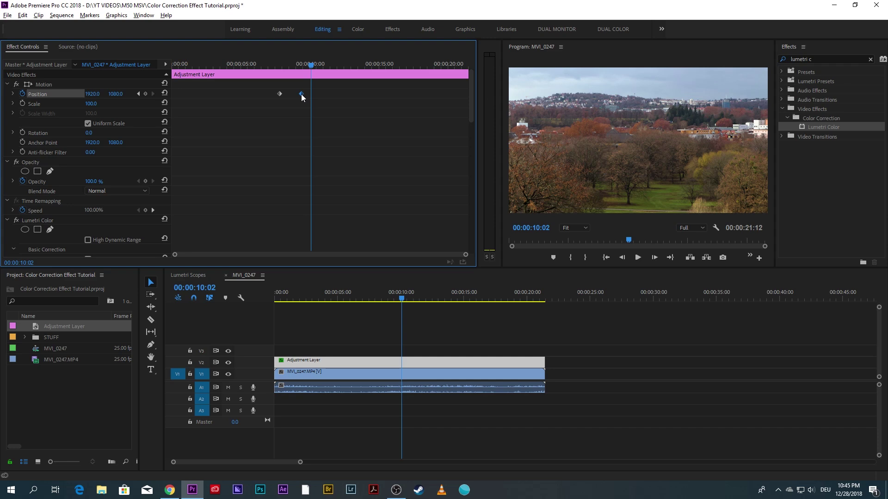
- Return the keyframes to the clip start and about 00:00:21:01, then play from the start
left_click_drag(301, 94, 452, 96)
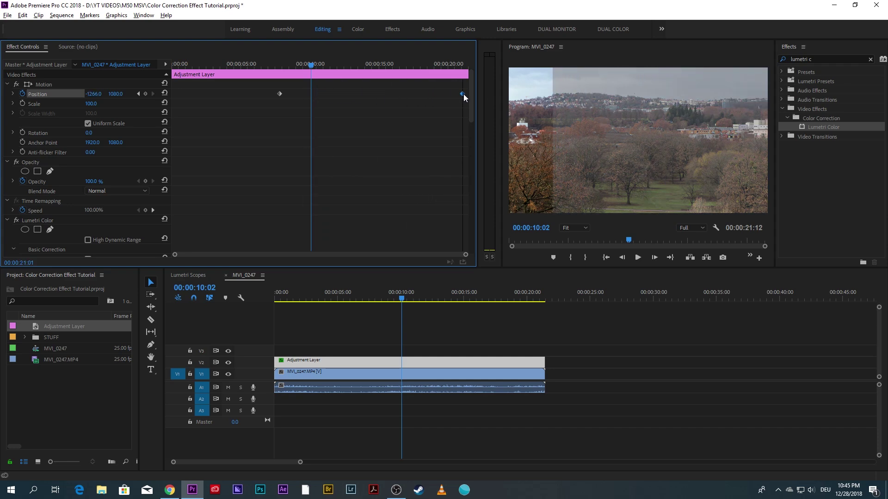
left_click_drag(280, 94, 171, 96)
left_click_drag(189, 65, 165, 68)
key("space")
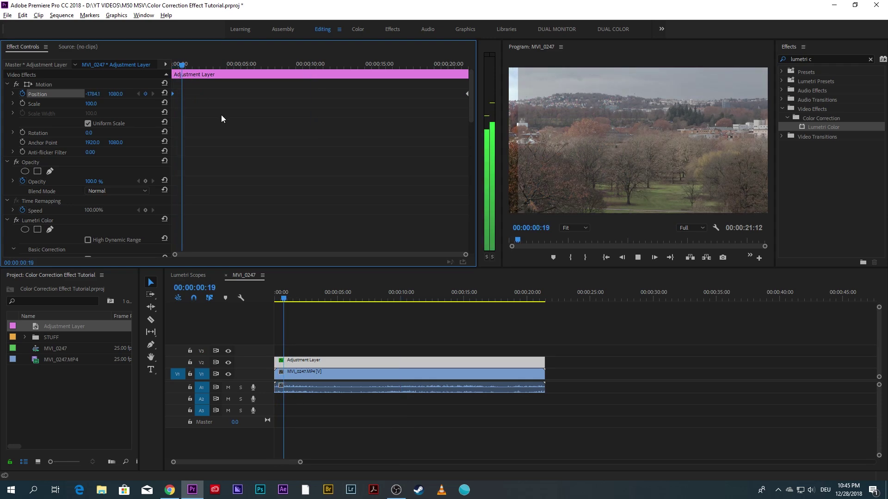